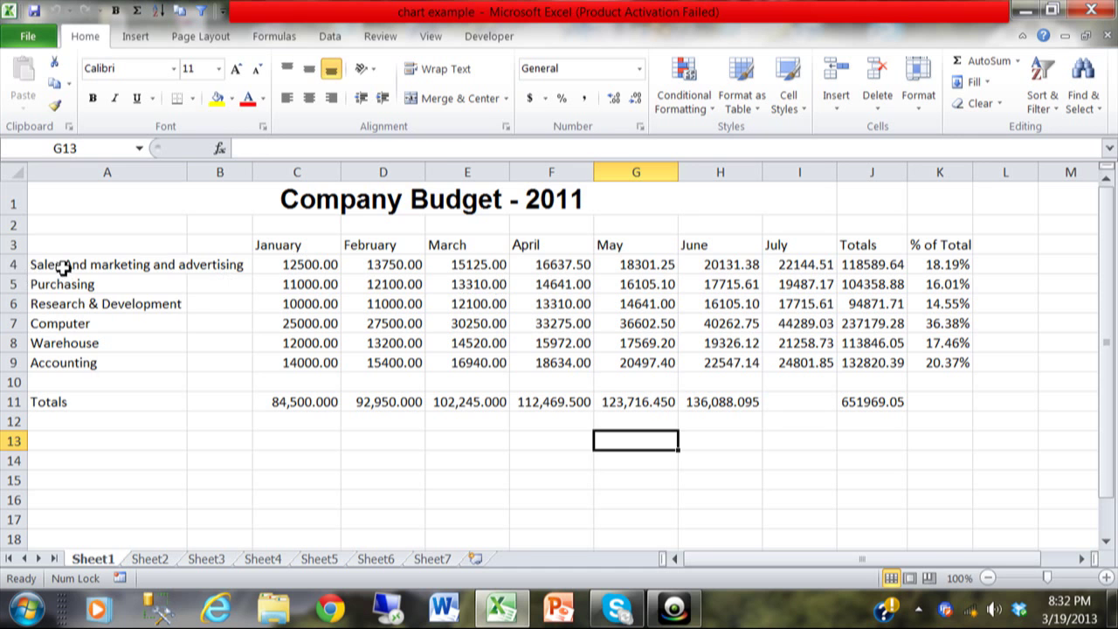
Select the department names in A4:A9 plus the percentages in K4:K9 as a Ctrl multi-range.
{"action": "left_click_drag", "start_coordinate": [61, 265], "coordinate": [63, 363]}
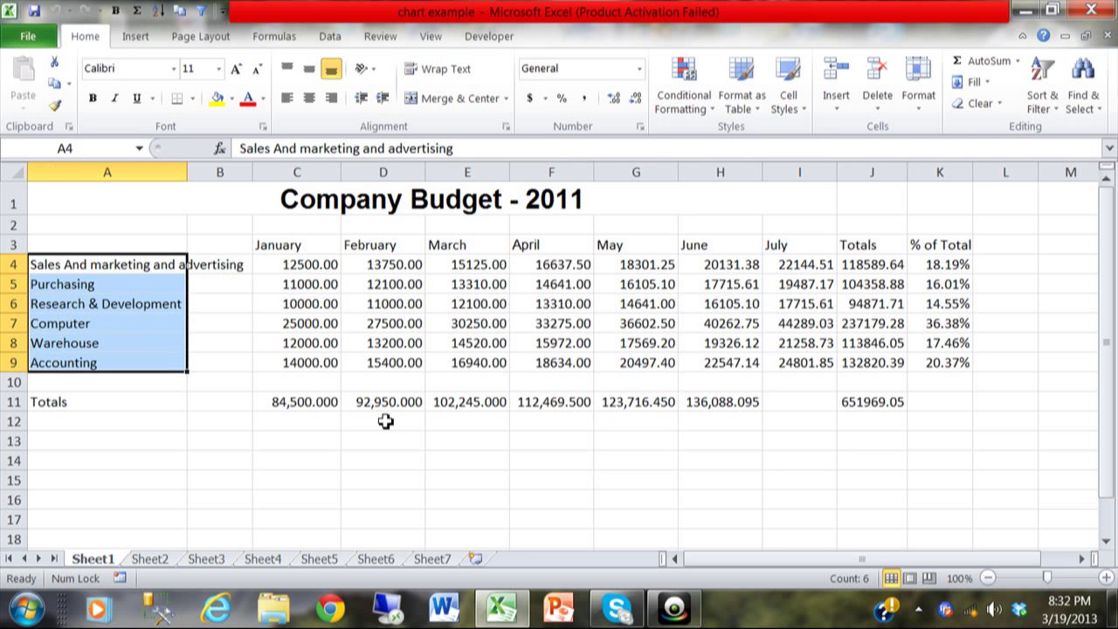
{"action": "left_click", "coordinate": [945, 267], "text": "ctrl"}
{"action": "left_click_drag", "start_coordinate": [945, 268], "coordinate": [945, 360]}
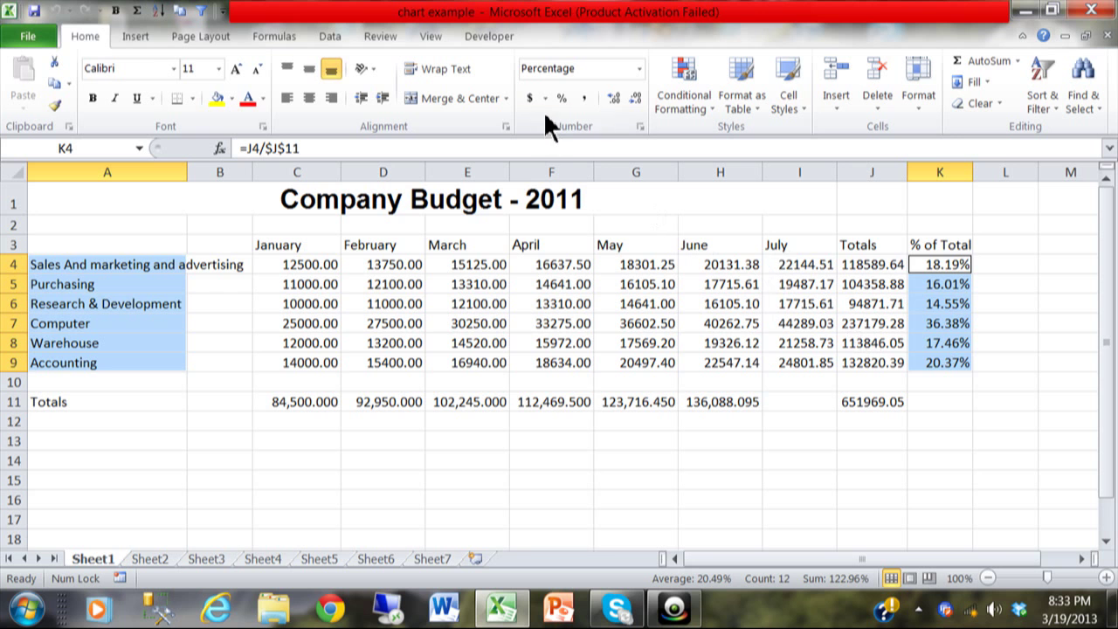
Insert the first 2-D Pie chart from the Insert tab's Pie list.
{"action": "left_click", "coordinate": [133, 39]}
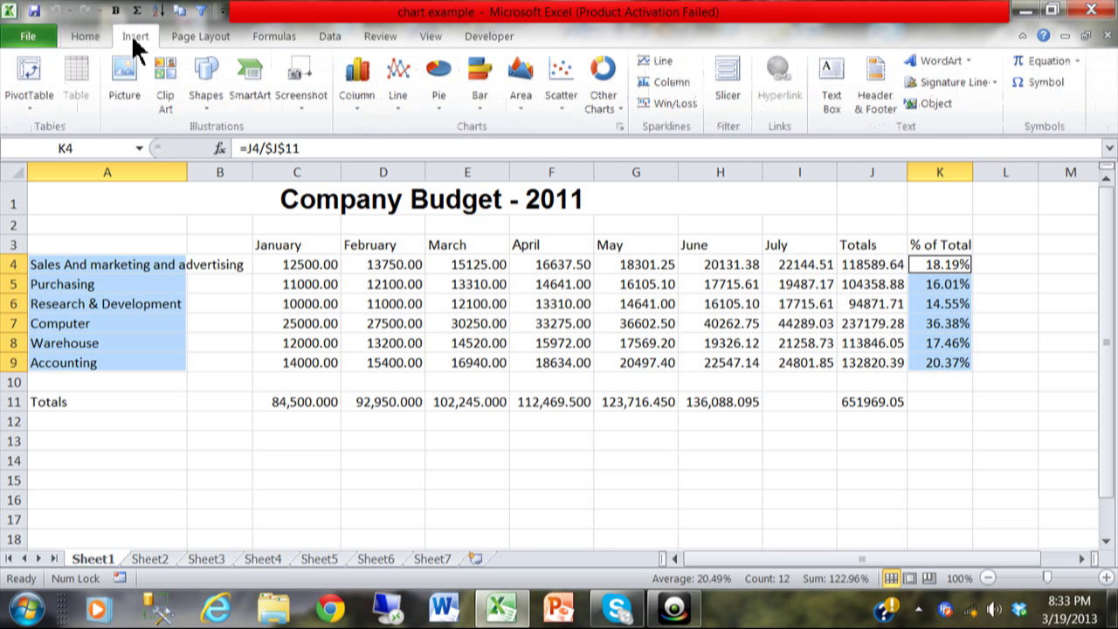
{"action": "left_click", "coordinate": [441, 97]}
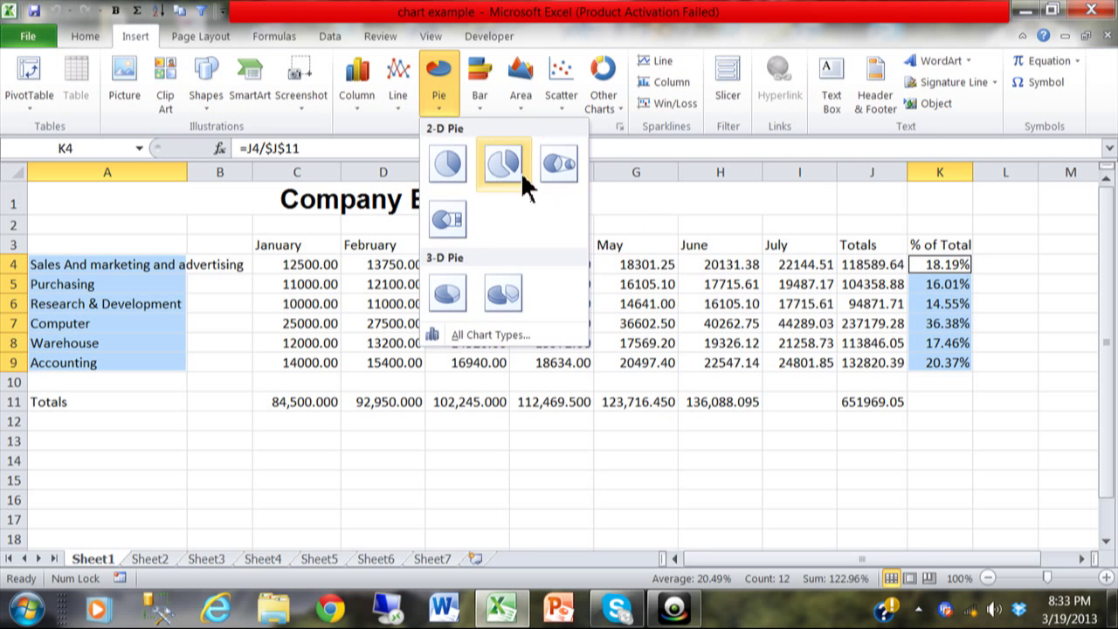
{"action": "left_click", "coordinate": [447, 164]}
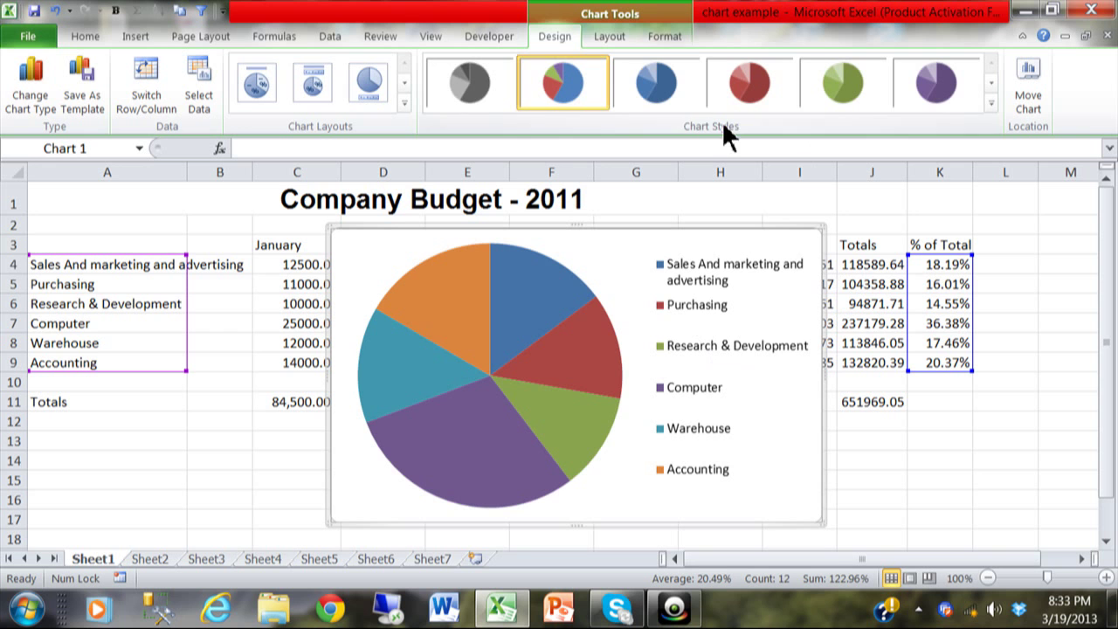
Add an Above Chart title reading '2013 Budget' from the Layout tab.
{"action": "left_click", "coordinate": [611, 36]}
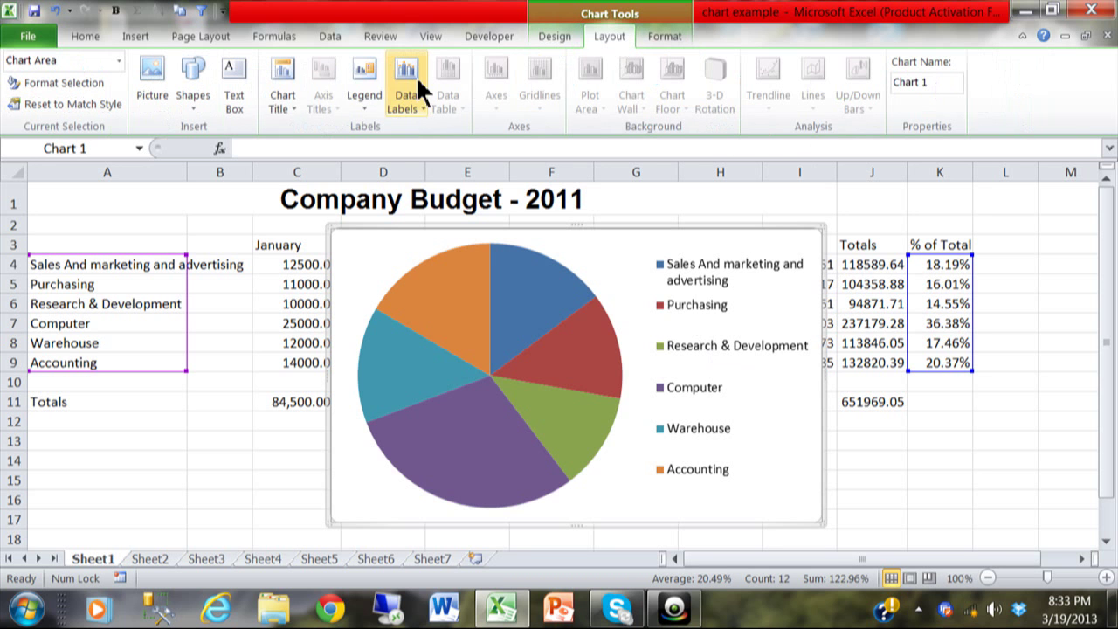
{"action": "left_click", "coordinate": [288, 100]}
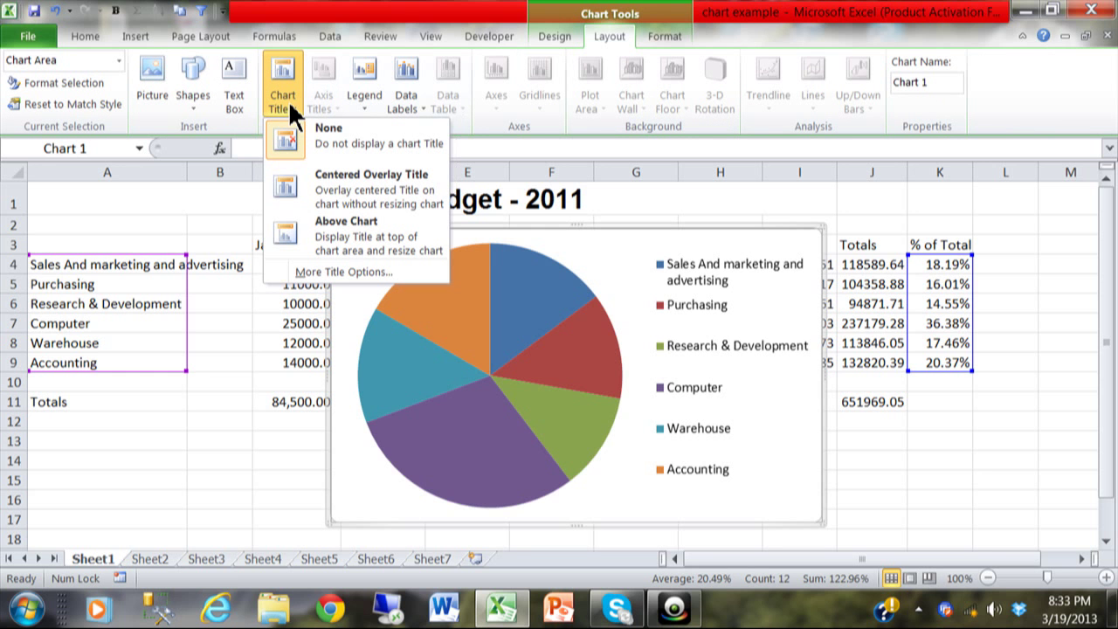
{"action": "left_click", "coordinate": [329, 223]}
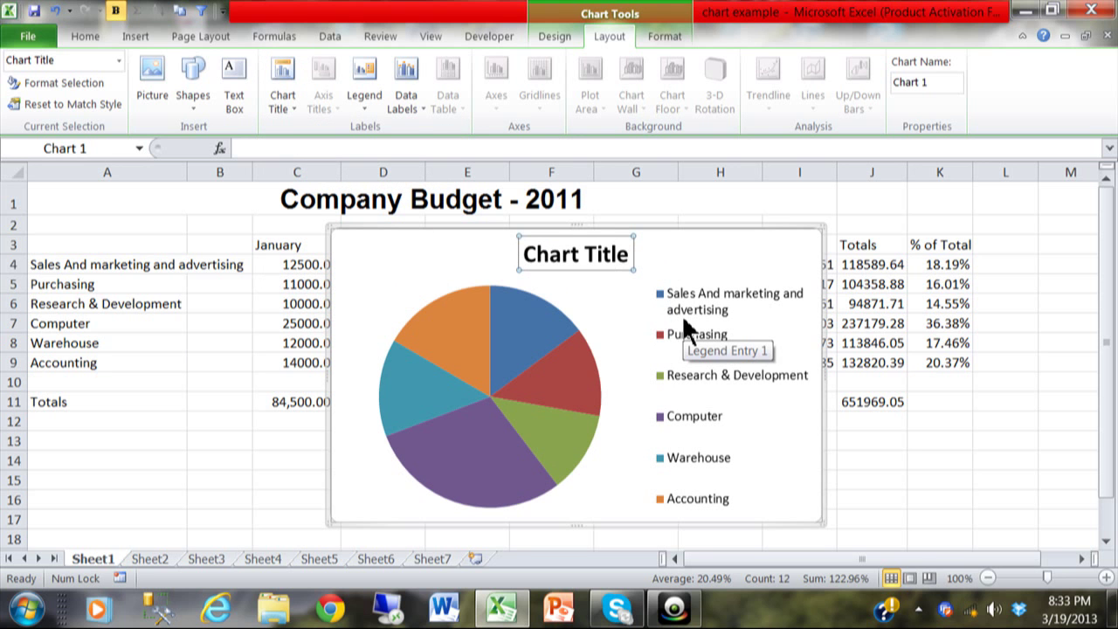
{"action": "type", "text": "2013"}
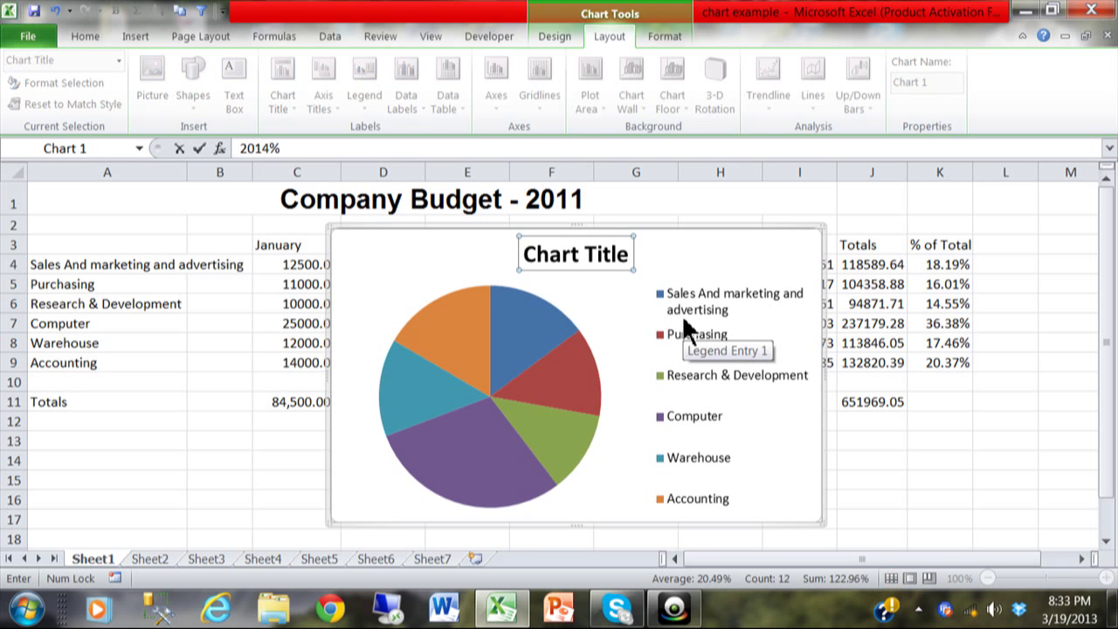
{"action": "type", "text": " Budget"}
{"action": "key", "text": "Return"}
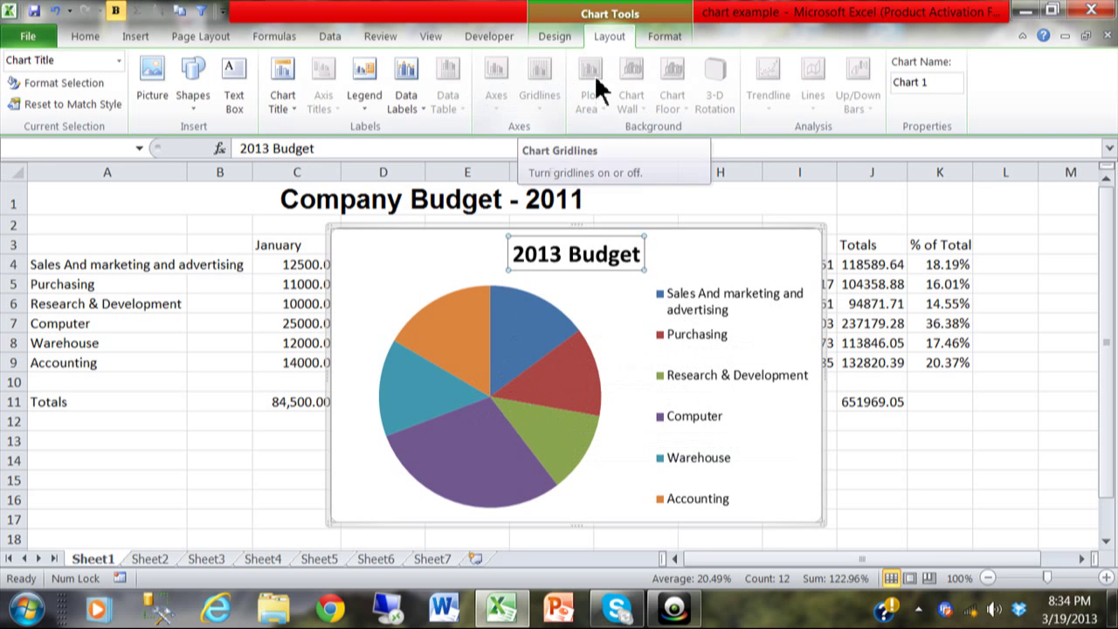
Place percentage data labels at Outside End on every slice.
{"action": "left_click", "coordinate": [412, 99]}
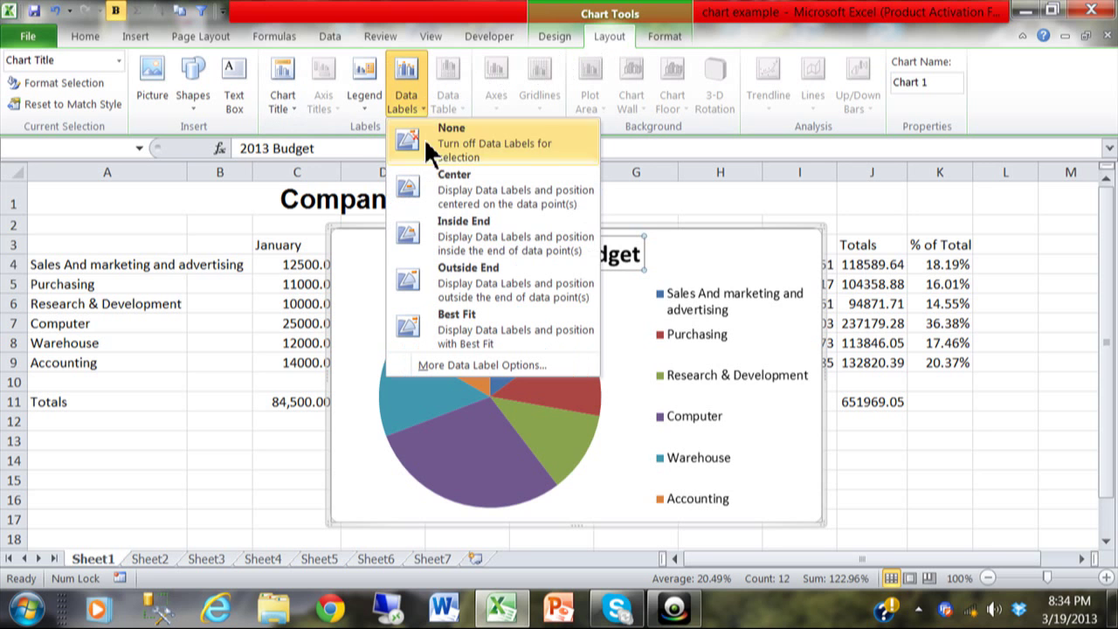
{"action": "left_click", "coordinate": [468, 284]}
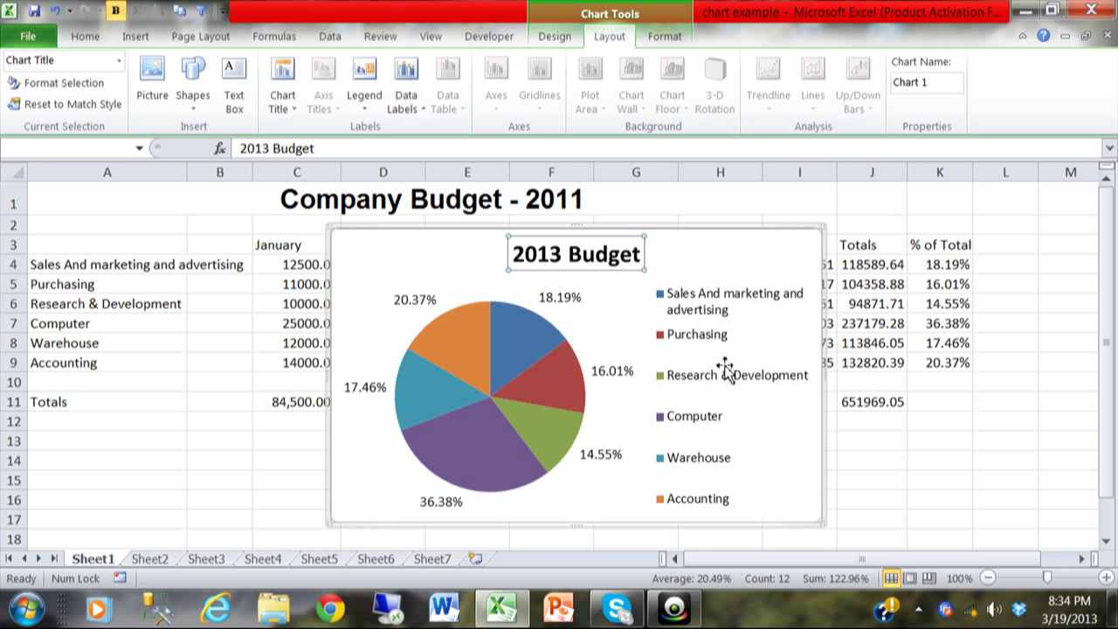
{"action": "left_click", "coordinate": [760, 269]}
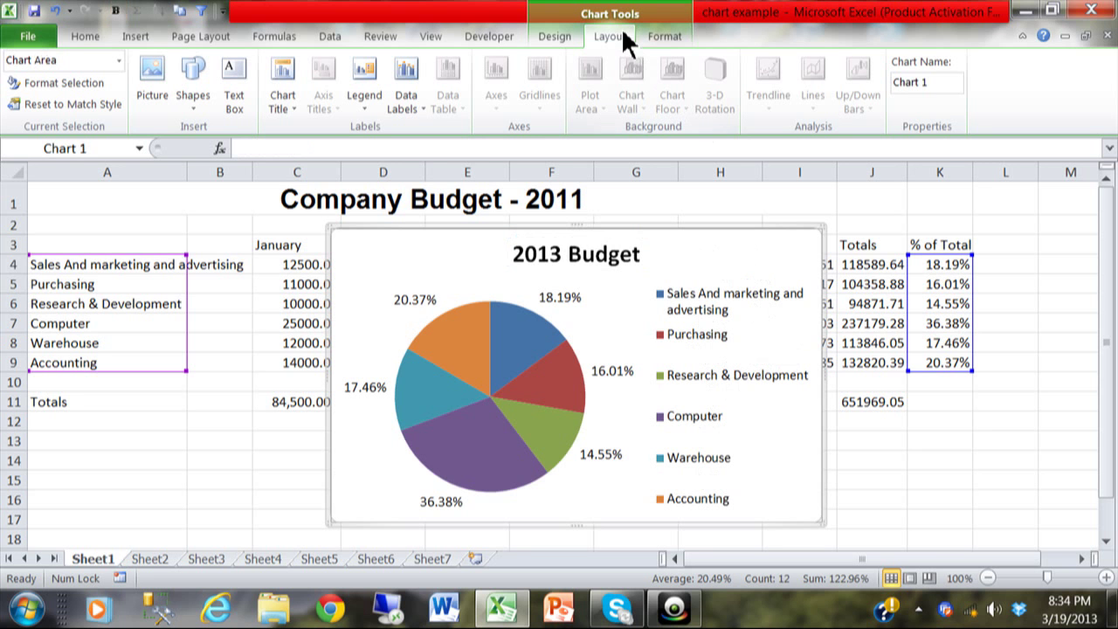
Set the chart's Legend option to None.
{"action": "left_click", "coordinate": [365, 96]}
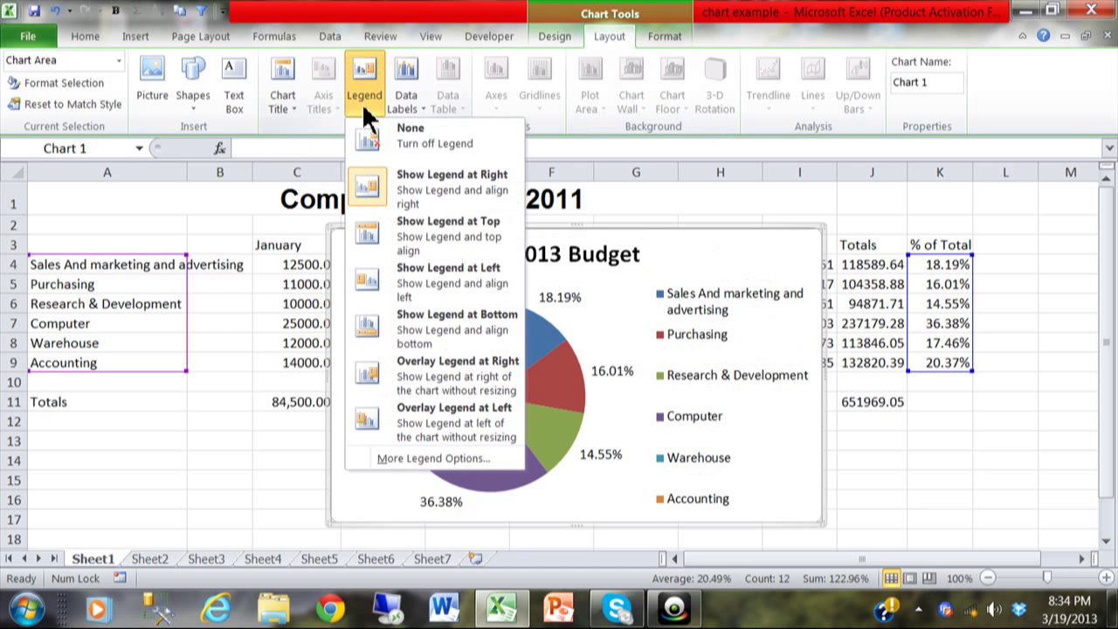
{"action": "left_click", "coordinate": [406, 149]}
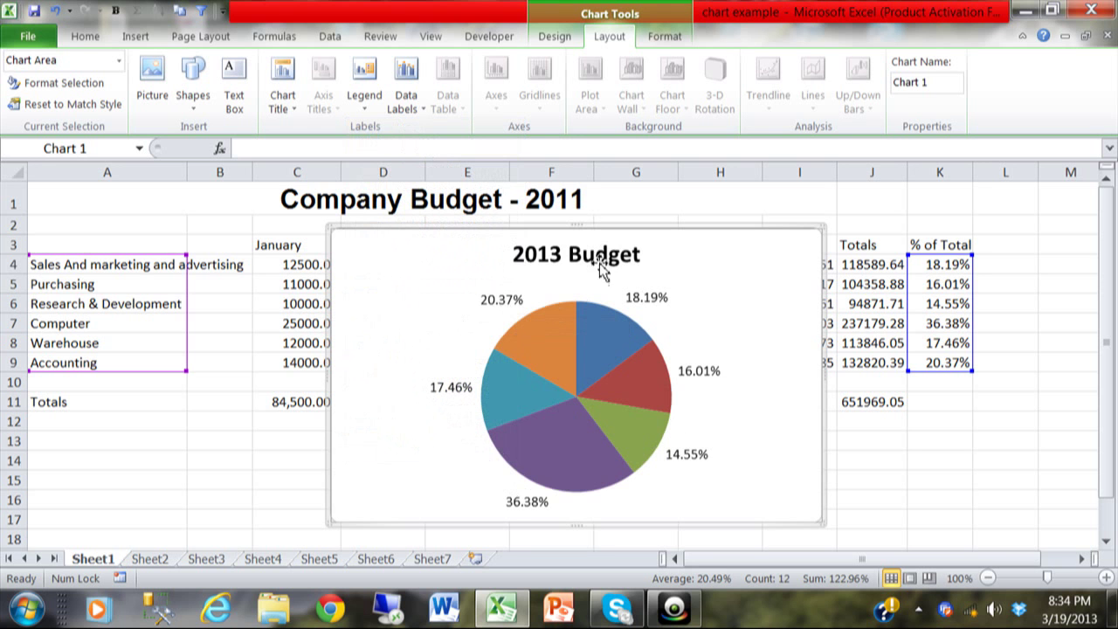
Tick Category Name in More Data Label Options so labels show department names.
{"action": "left_click", "coordinate": [416, 112]}
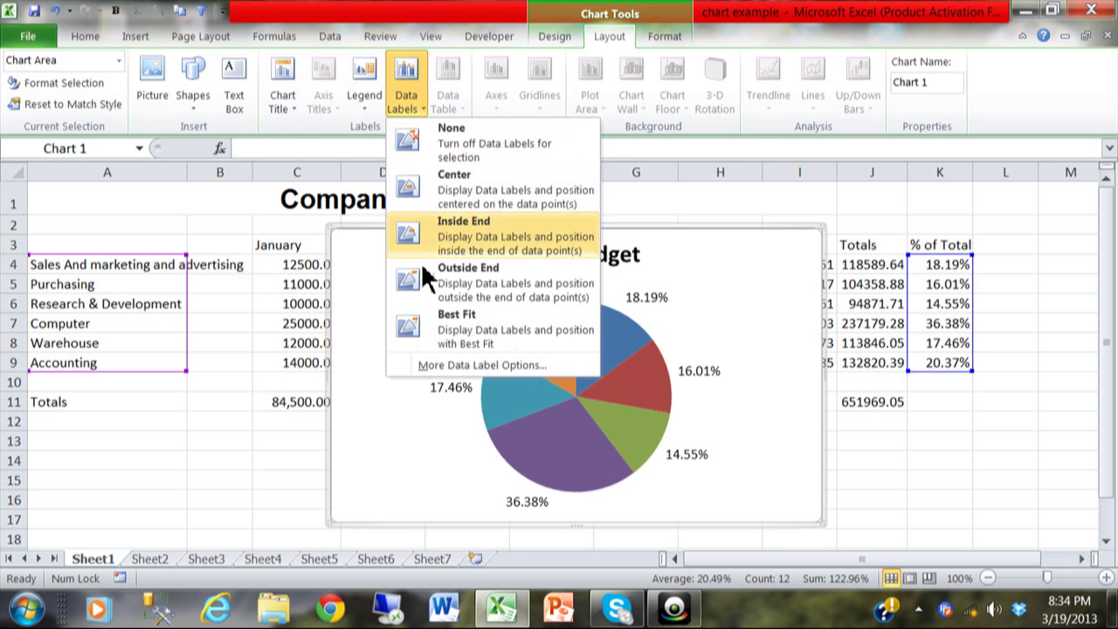
{"action": "left_click", "coordinate": [451, 369]}
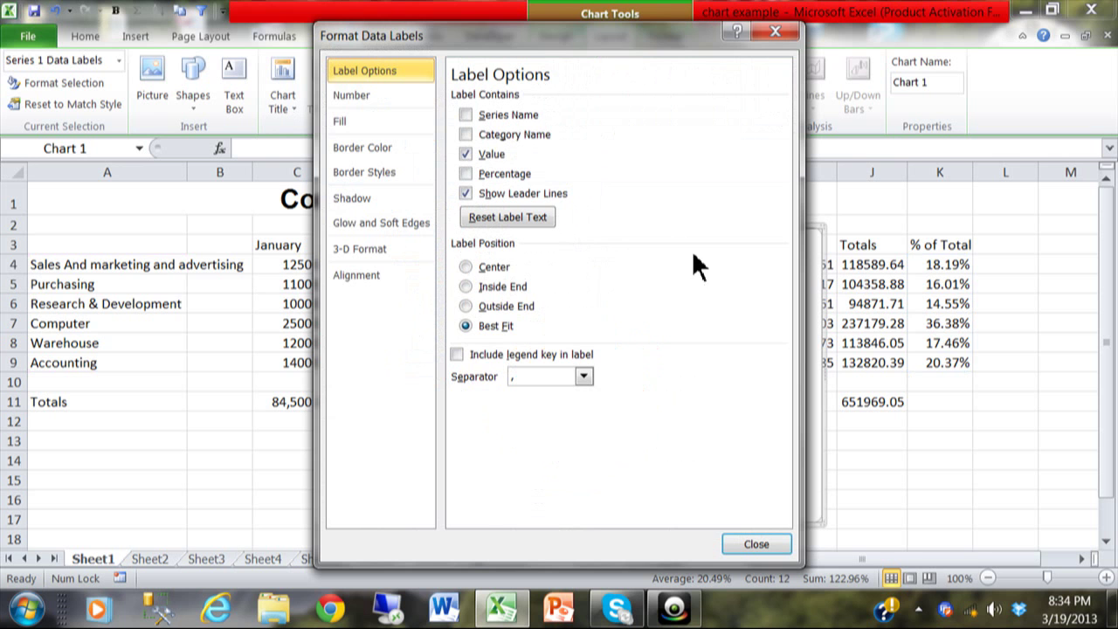
{"action": "left_click", "coordinate": [467, 134]}
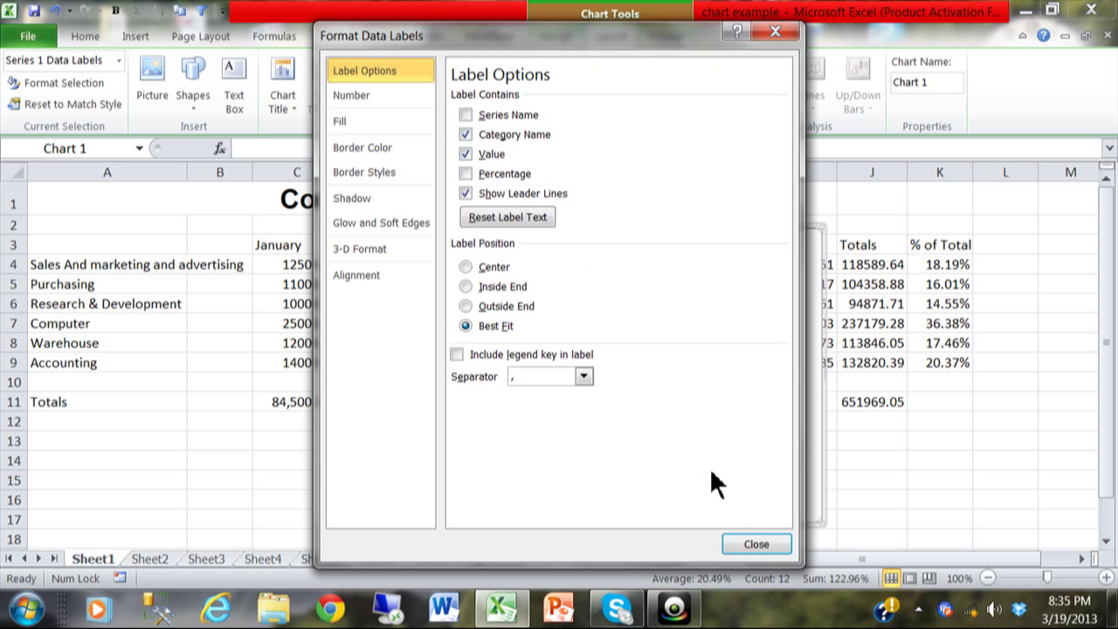
{"action": "left_click", "coordinate": [756, 544]}
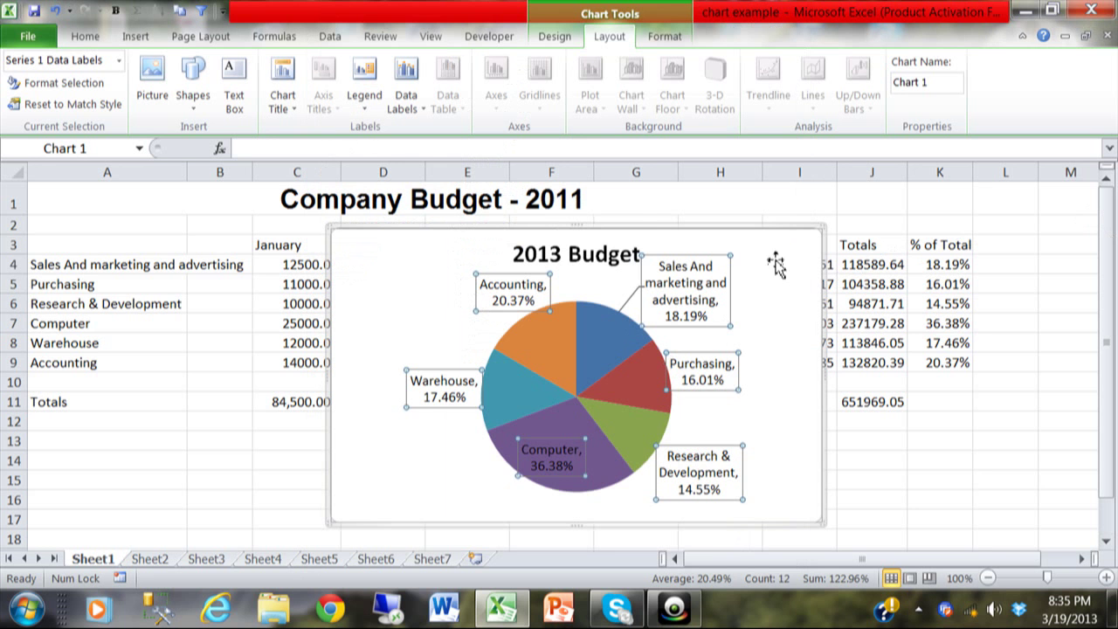
Move the chart below row 11, shift it left, and drag its corner to enlarge it.
{"action": "left_click", "coordinate": [607, 227]}
{"action": "left_click_drag", "start_coordinate": [607, 227], "coordinate": [482, 419]}
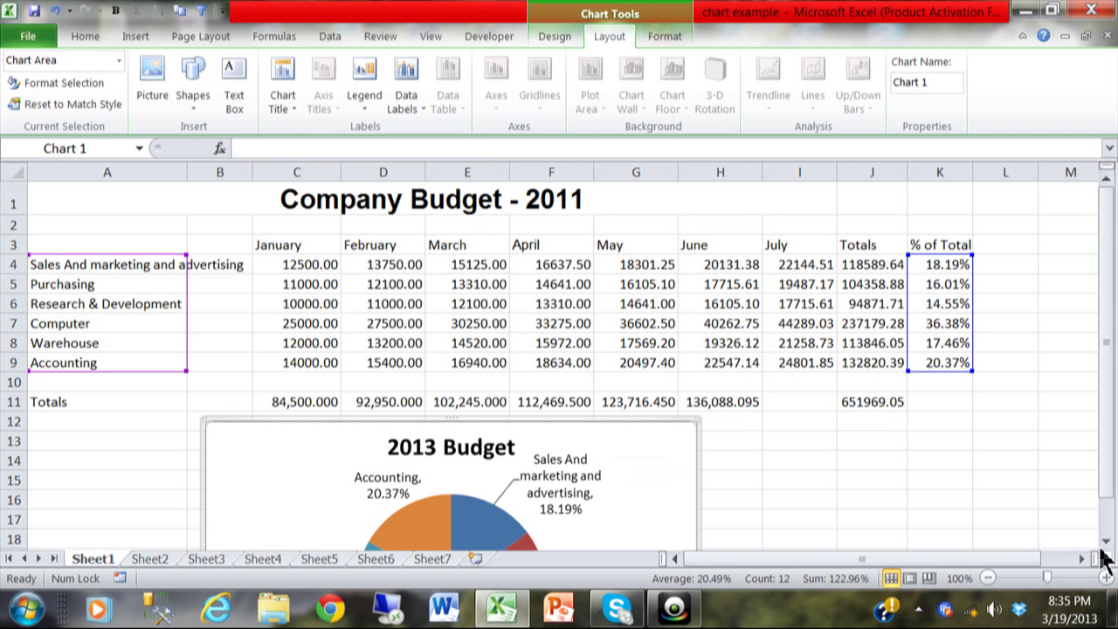
{"action": "scroll", "coordinate": [1102, 554], "scroll_direction": "down", "scroll_amount": 2}
{"action": "scroll", "coordinate": [1106, 552], "scroll_direction": "down", "scroll_amount": 2}
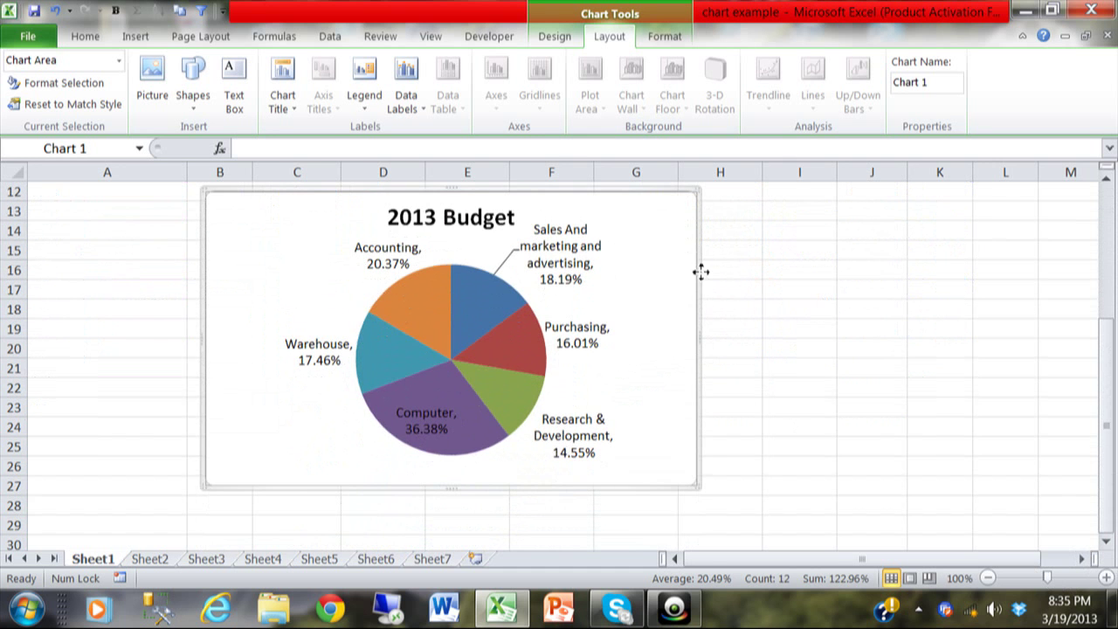
{"action": "left_click_drag", "start_coordinate": [701, 274], "coordinate": [610, 270]}
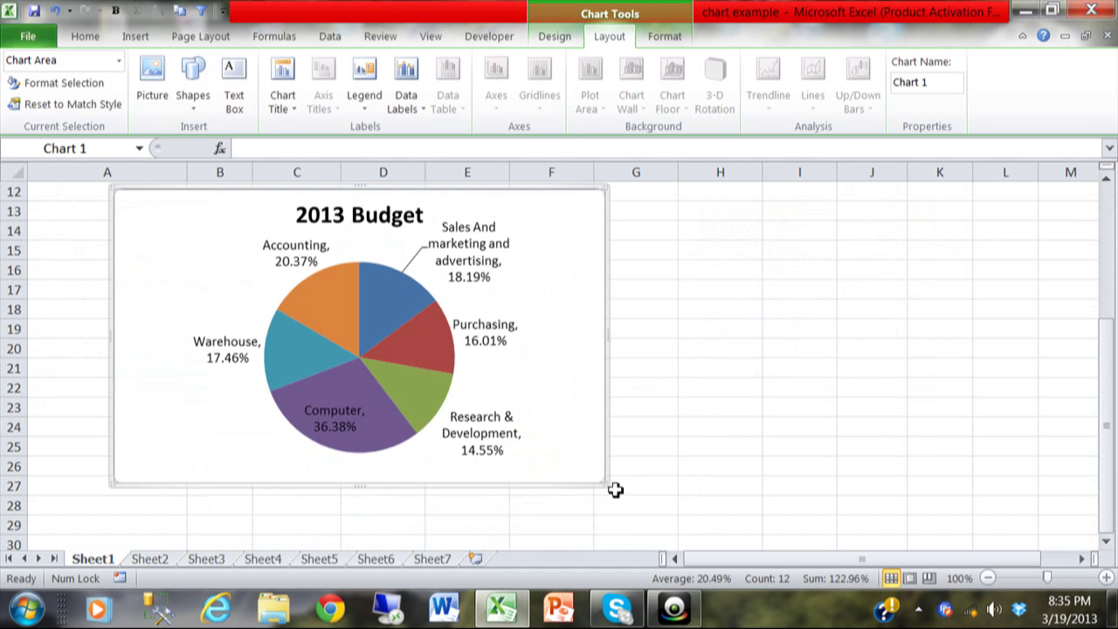
{"action": "left_click_drag", "start_coordinate": [607, 489], "coordinate": [951, 539]}
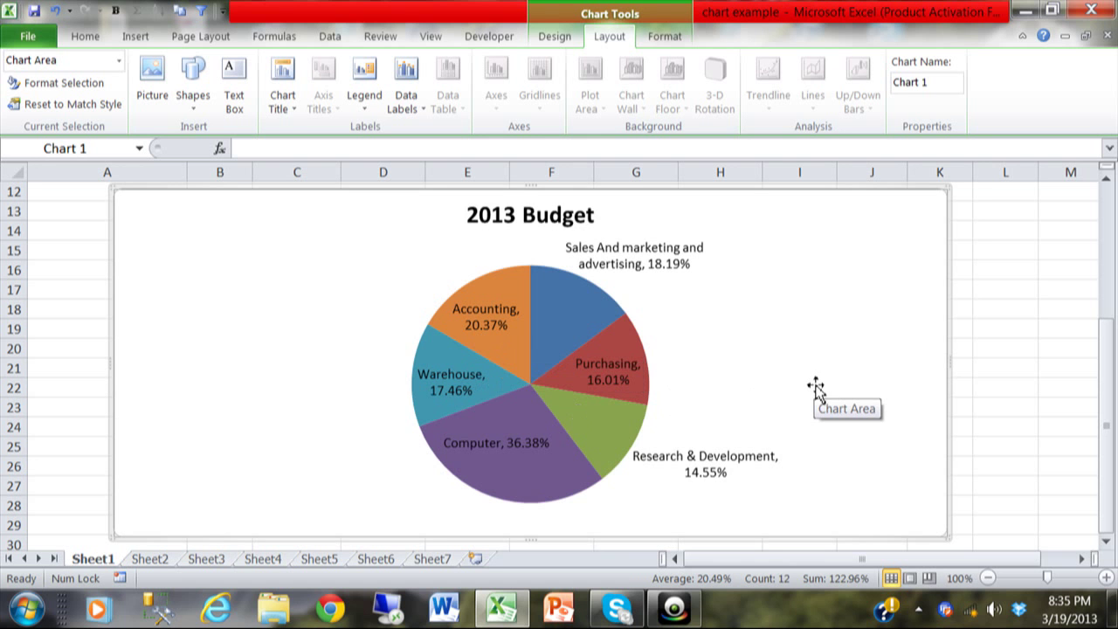
Select only the Warehouse slice (17.46%) and drag it outward to explode it.
{"action": "left_click", "coordinate": [450, 373]}
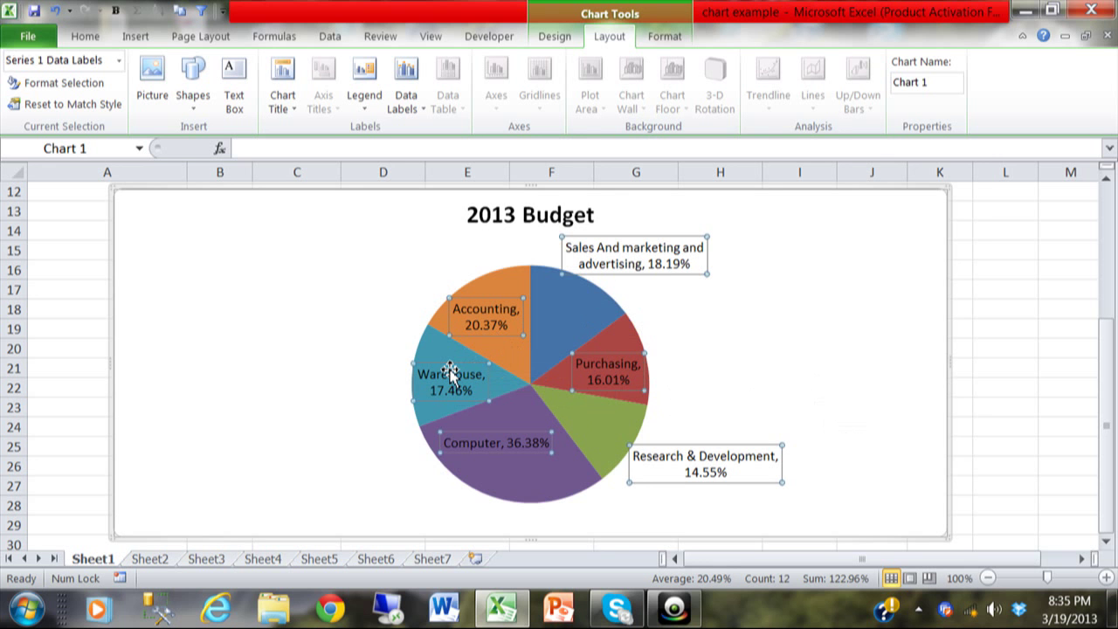
{"action": "left_click", "coordinate": [440, 359]}
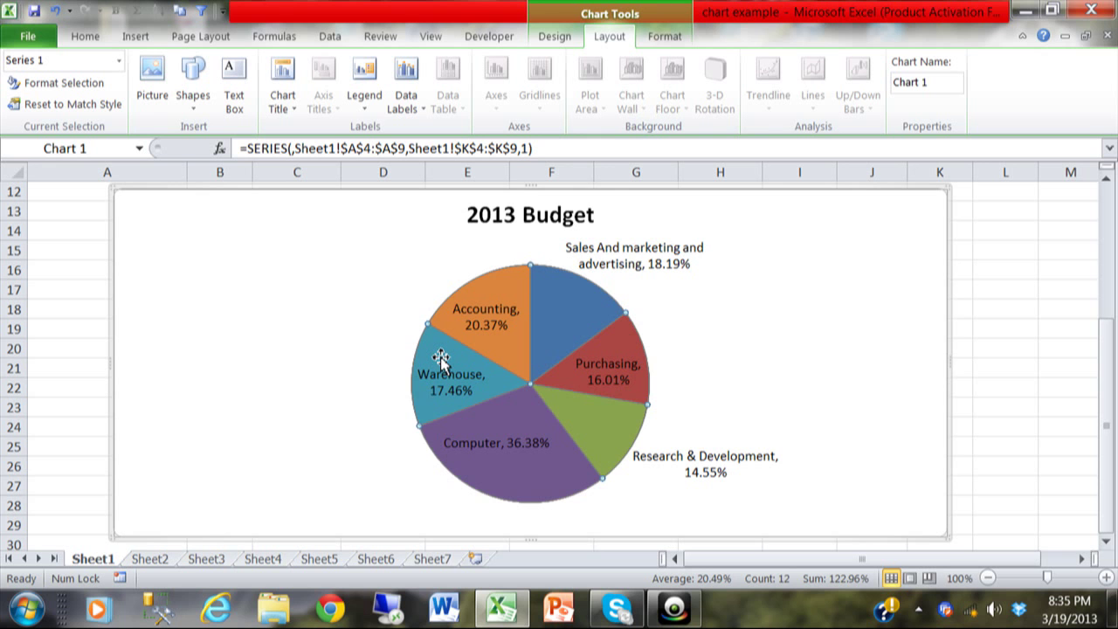
{"action": "left_click", "coordinate": [441, 359]}
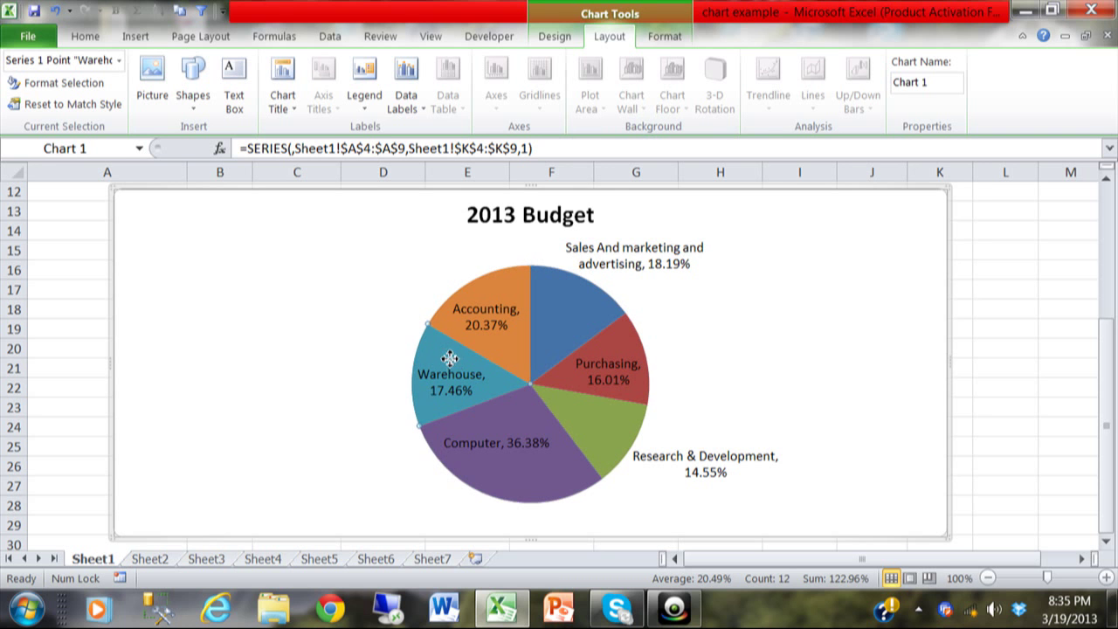
{"action": "left_click_drag", "start_coordinate": [447, 361], "coordinate": [387, 349]}
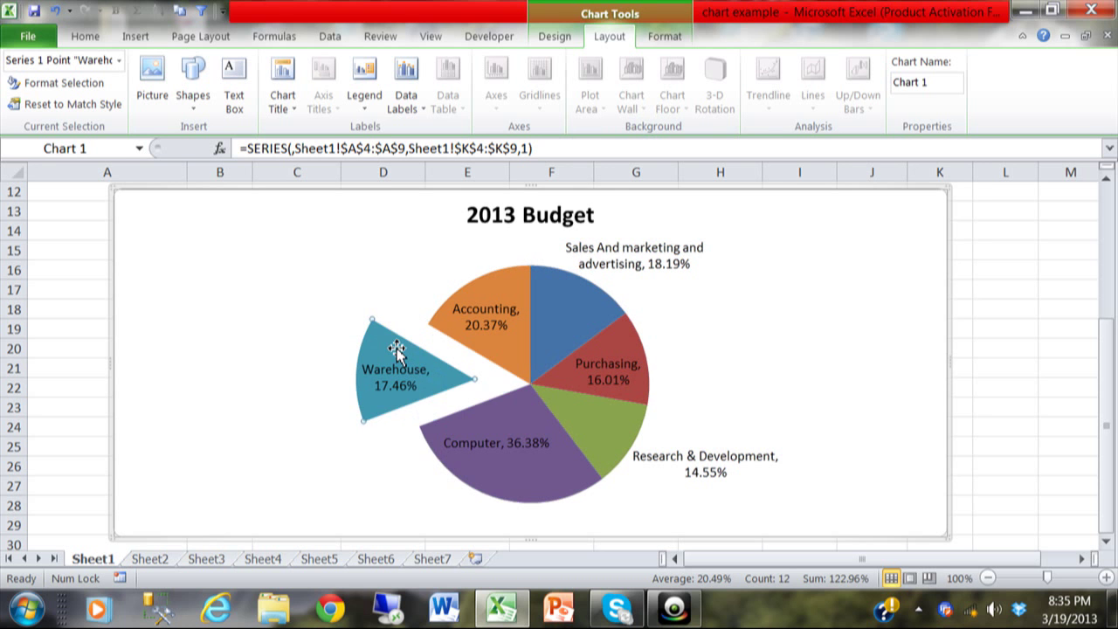
Stretch the plot area so the pie fills more of the chart.
{"action": "left_click", "coordinate": [646, 328]}
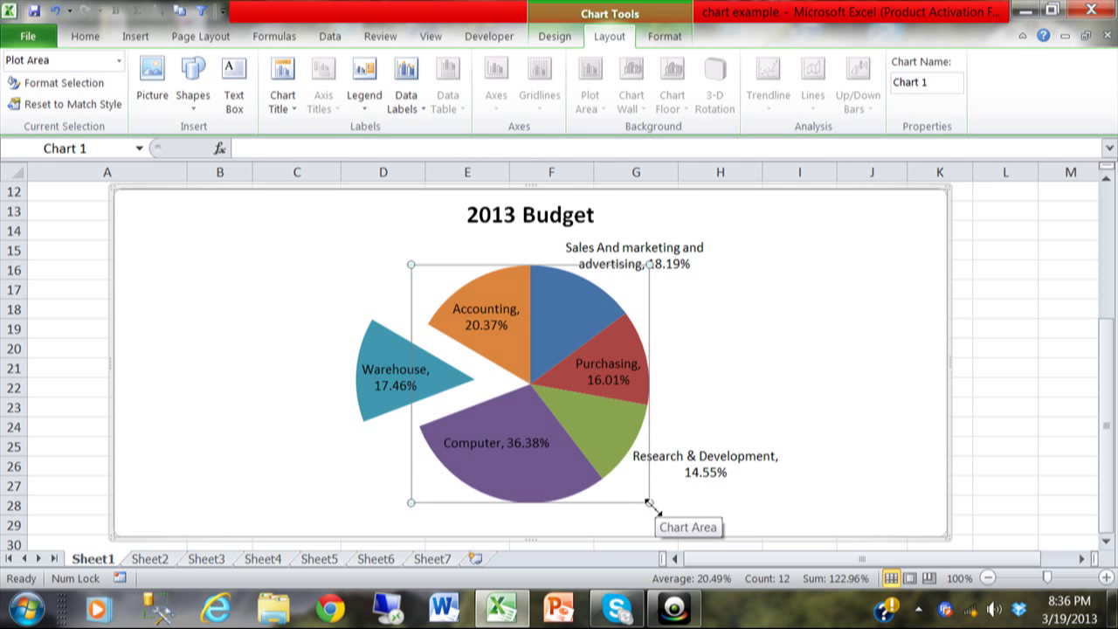
{"action": "left_click_drag", "start_coordinate": [648, 504], "coordinate": [721, 499]}
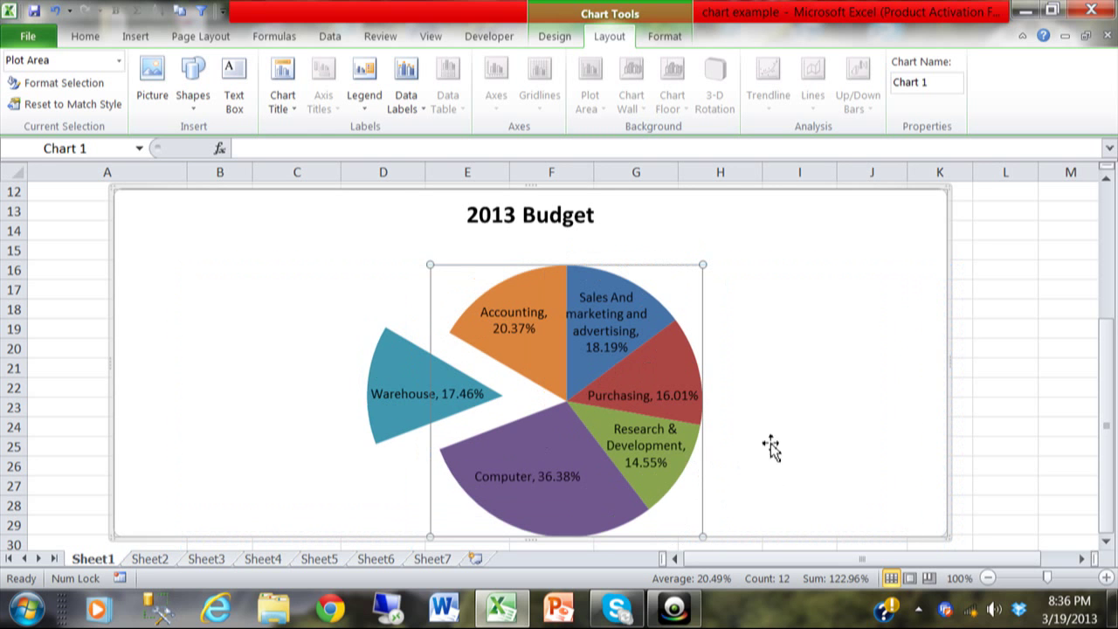
{"action": "left_click_drag", "start_coordinate": [704, 267], "coordinate": [756, 250]}
Rejoin the Warehouse slice and move the '2013 Budget' title to the chart's top left.
{"action": "left_click", "coordinate": [624, 313]}
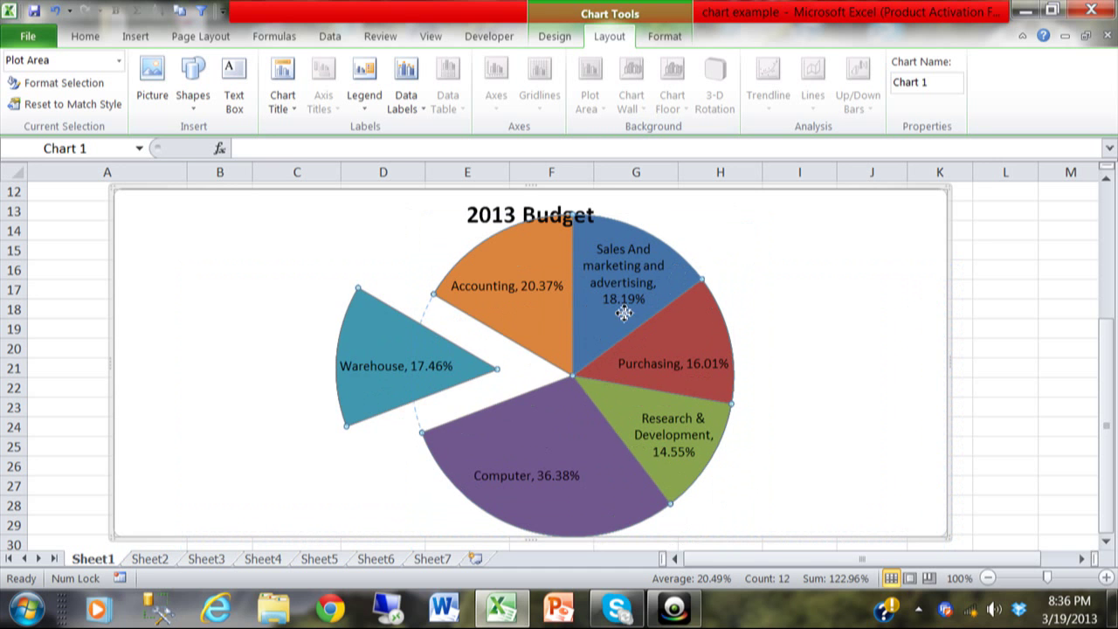
{"action": "left_click_drag", "start_coordinate": [588, 315], "coordinate": [594, 313]}
{"action": "left_click", "coordinate": [480, 203]}
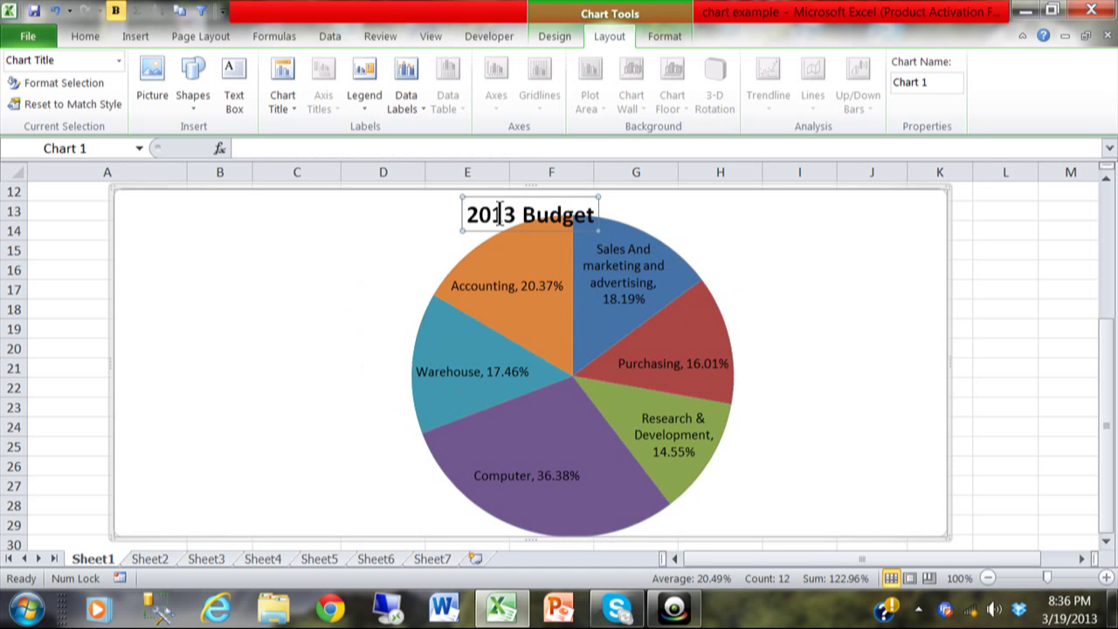
{"action": "left_click_drag", "start_coordinate": [274, 203], "coordinate": [273, 205]}
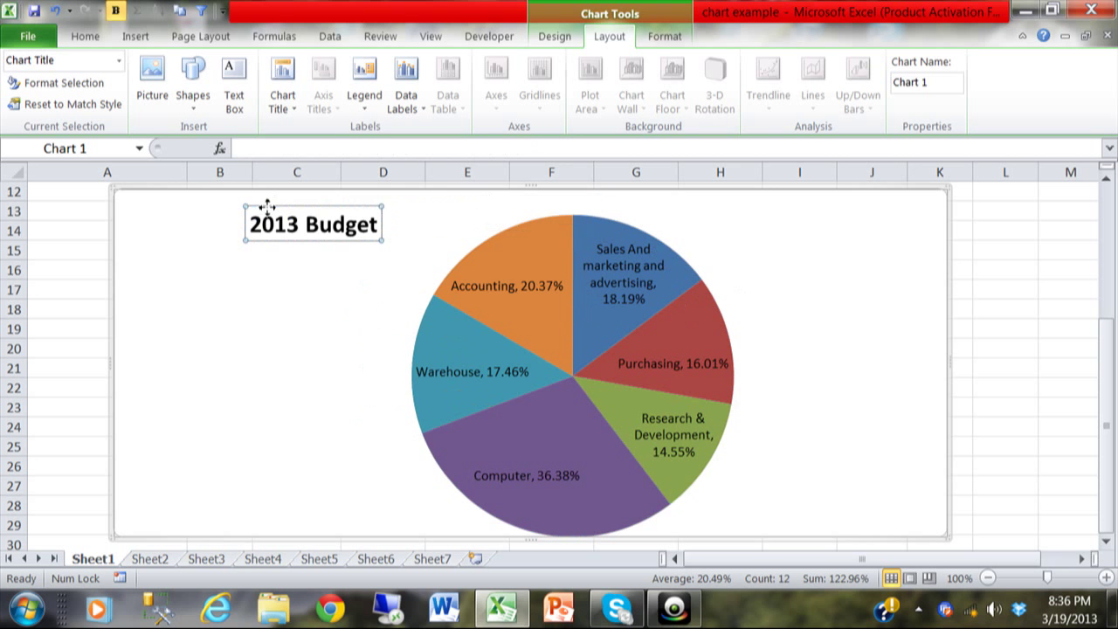